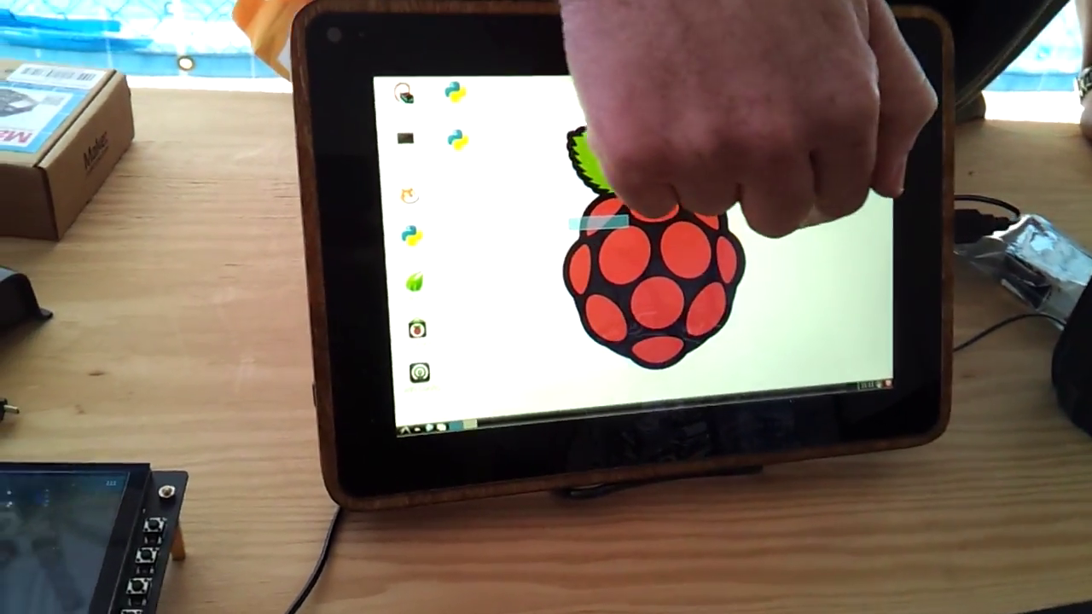
Drag four selection rectangles over the raspberry logo, the last covering the whole logo.
{"action": "mouse_move", "coordinate": [588, 269]}
{"action": "left_mouse_down"}
{"action": "mouse_move", "coordinate": [640, 280]}
{"action": "mouse_move", "coordinate": [478, 333]}
{"action": "left_mouse_up"}
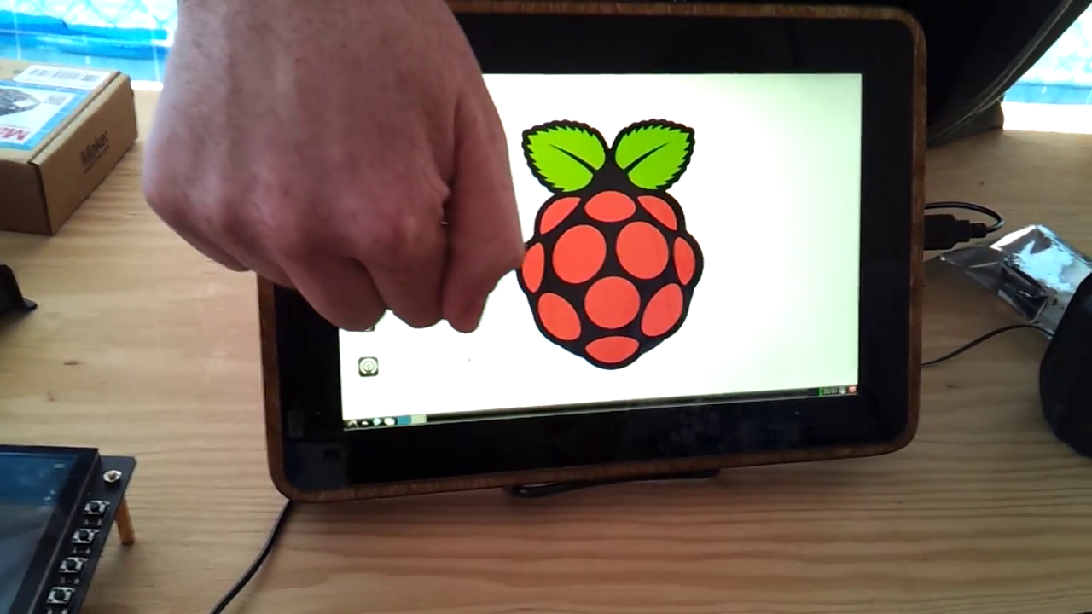
{"action": "mouse_move", "coordinate": [478, 230]}
{"action": "left_mouse_down"}
{"action": "mouse_move", "coordinate": [751, 196]}
{"action": "mouse_move", "coordinate": [478, 367]}
{"action": "mouse_move", "coordinate": [751, 256]}
{"action": "left_mouse_up"}
{"action": "left_click_drag", "start_coordinate": [708, 221], "coordinate": [597, 256]}
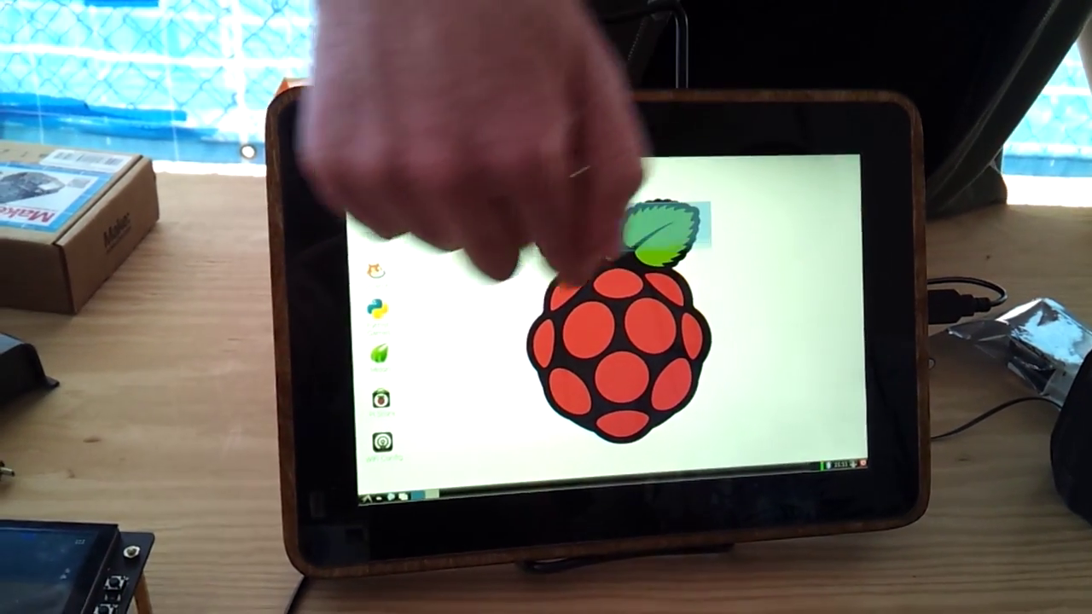
{"action": "left_click_drag", "start_coordinate": [708, 196], "coordinate": [478, 426]}
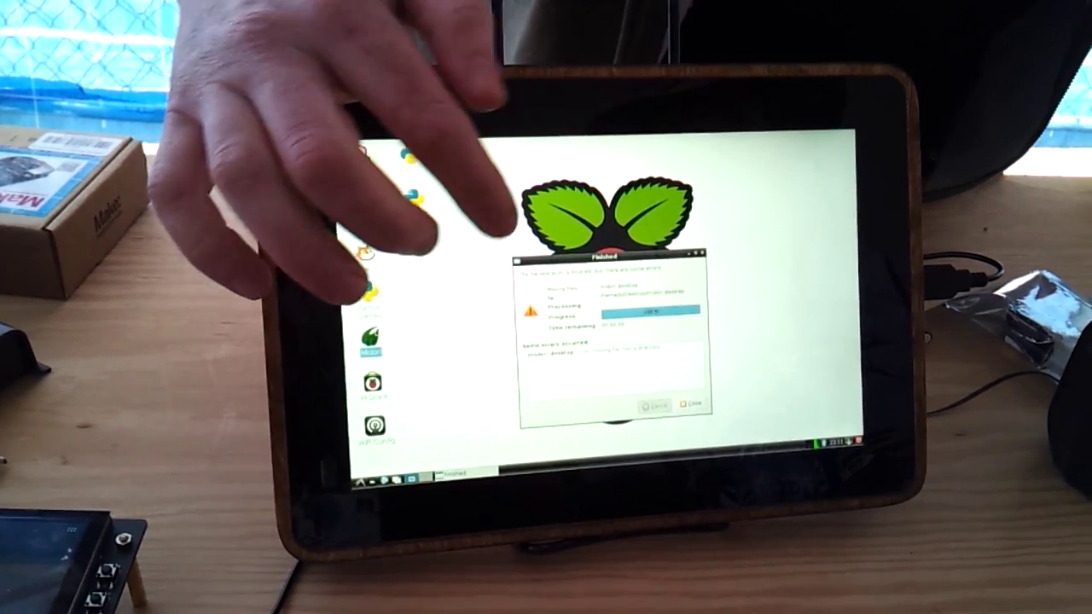
Close the Finished file-operation dialog from its window menu.
{"action": "left_click", "coordinate": [539, 258]}
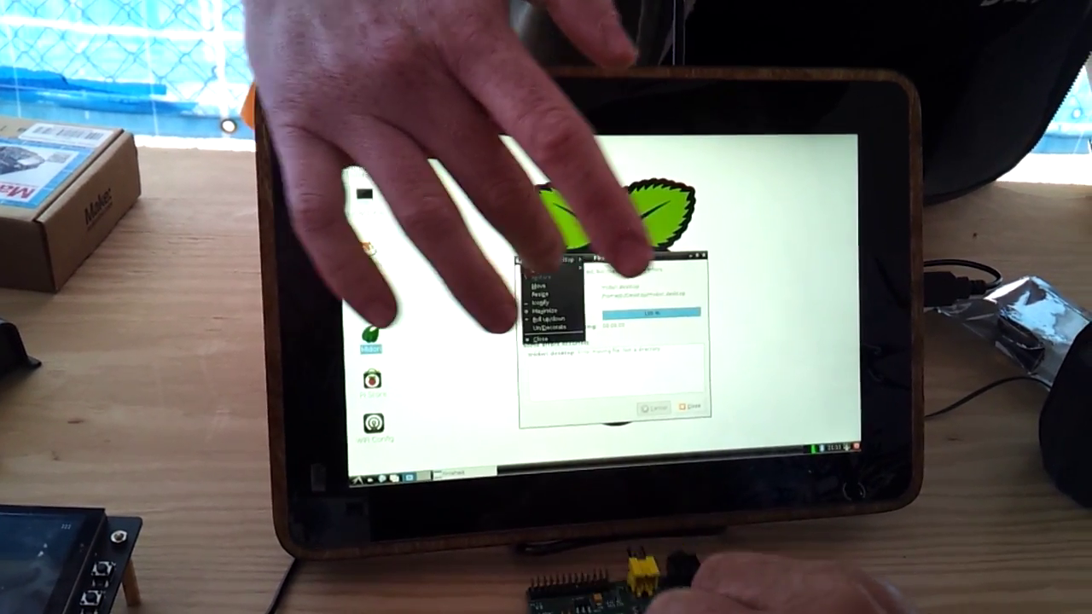
{"action": "left_click", "coordinate": [528, 338]}
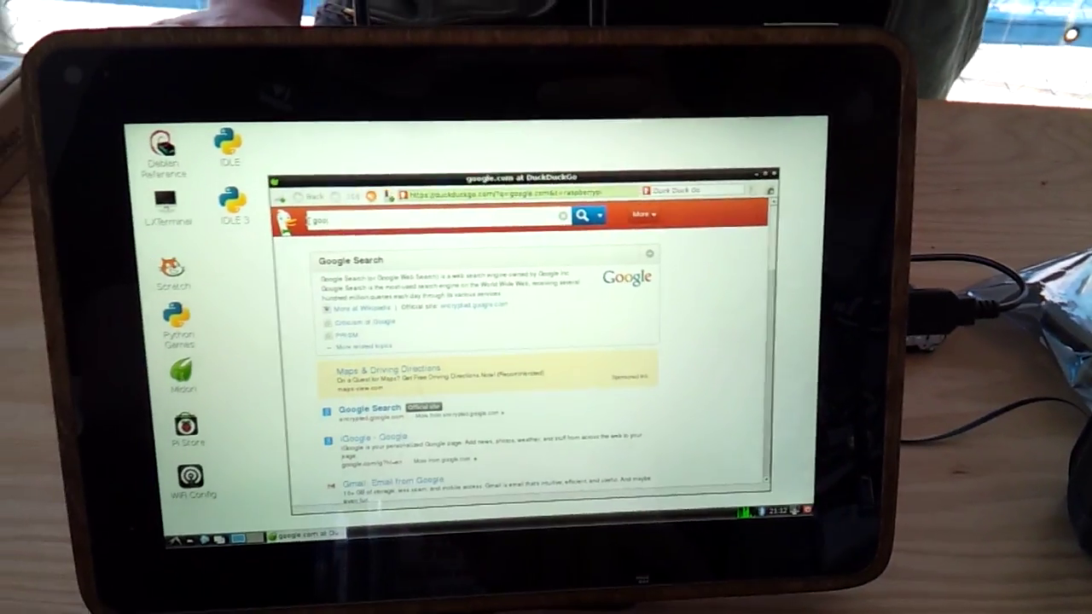
Clear the google.com query, fix the typo, and search DuckDuckGo for element14.com.
{"action": "left_click", "coordinate": [540, 201]}
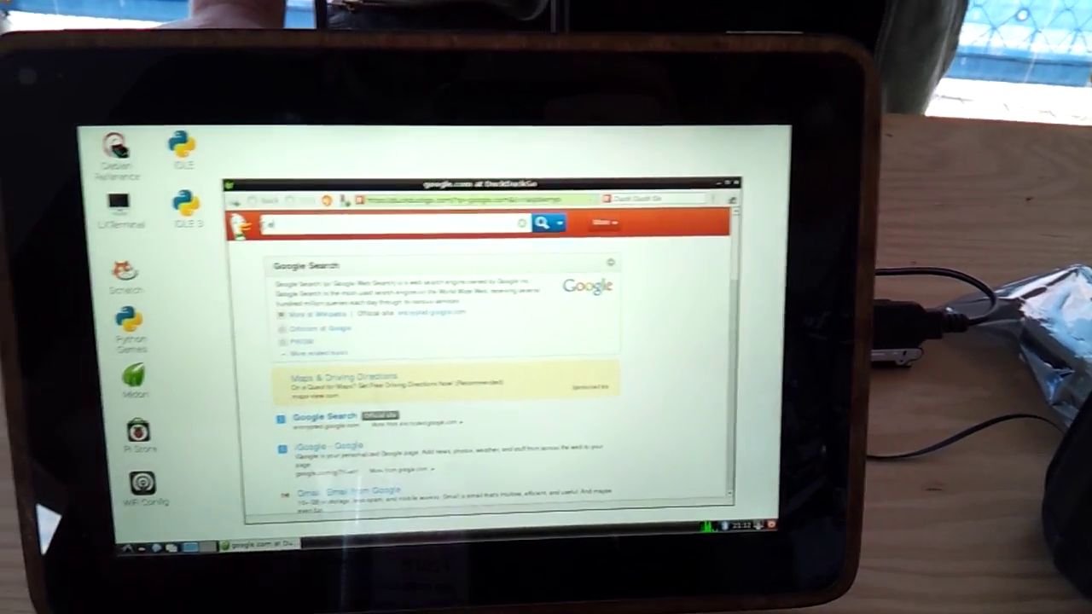
{"action": "type", "text": "element"}
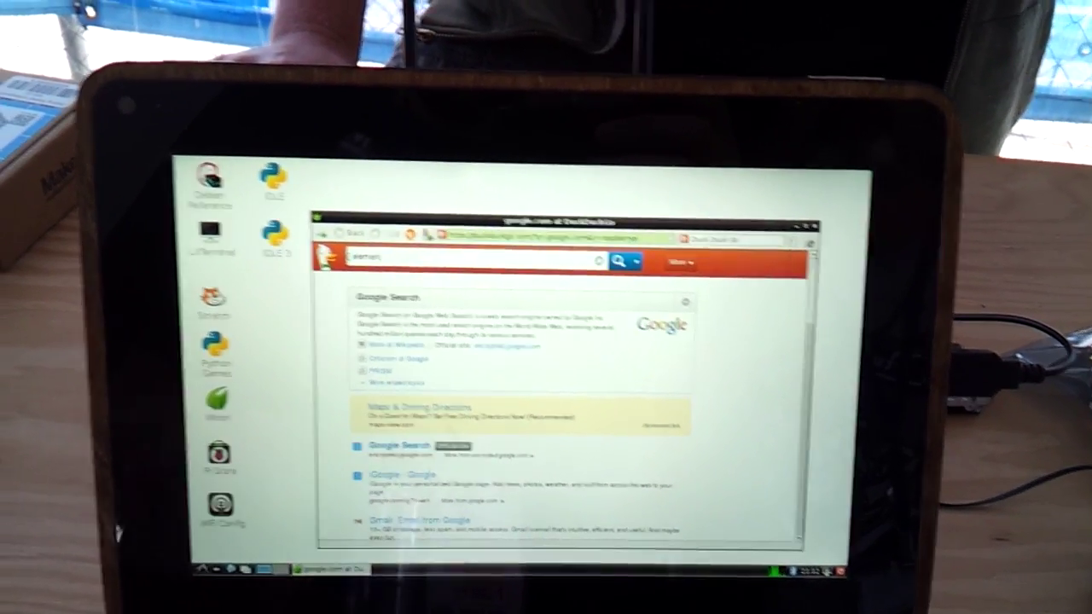
{"action": "type", "text": "14"}
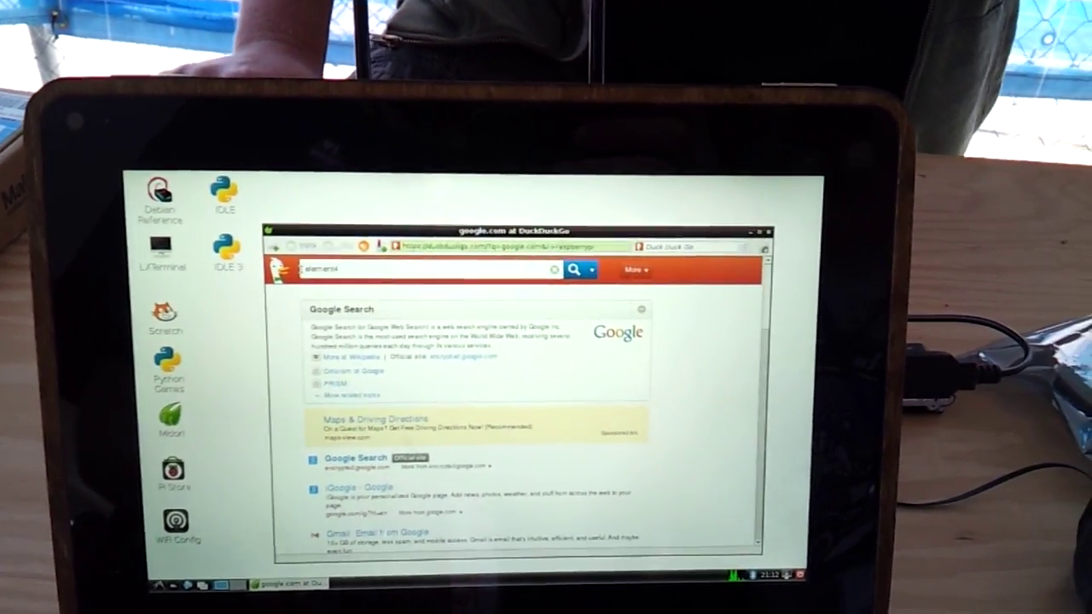
{"action": "key", "text": "BackSpace"}
{"action": "key", "text": "BackSpace"}
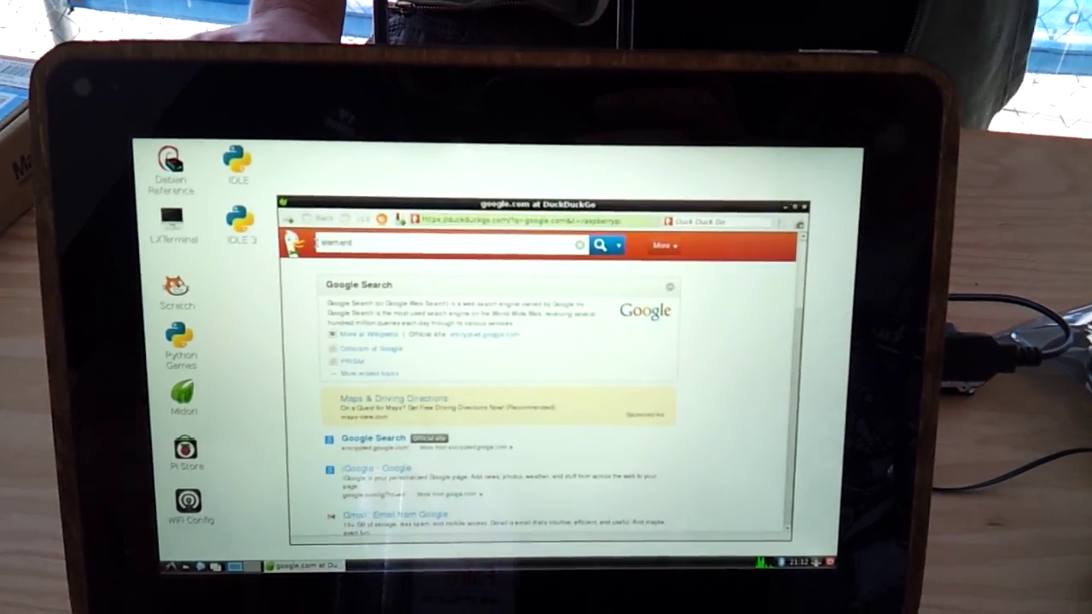
{"action": "type", "text": "14"}
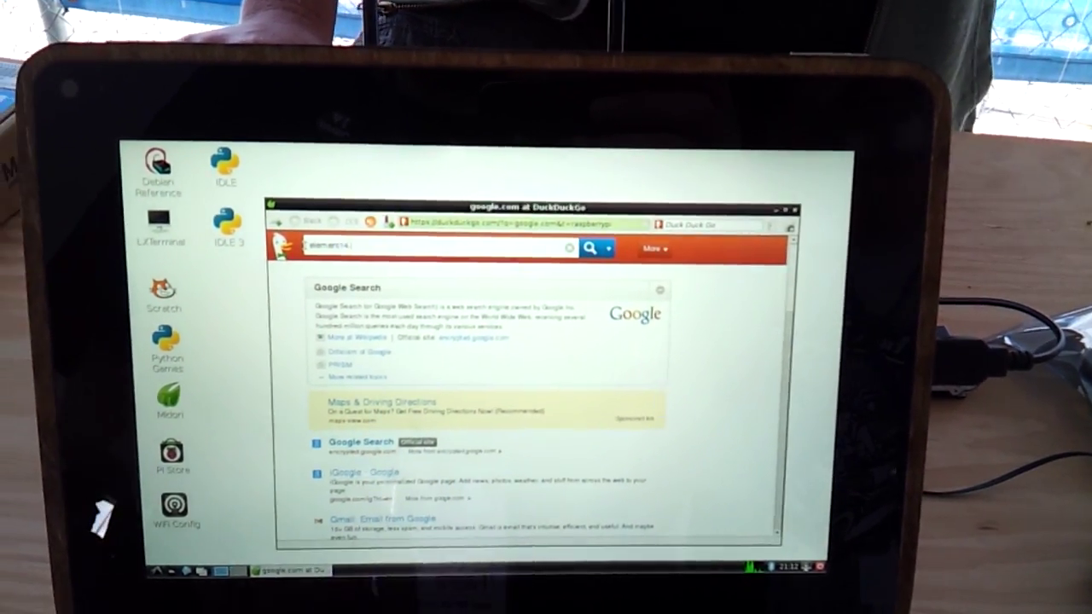
{"action": "type", "text": ".com"}
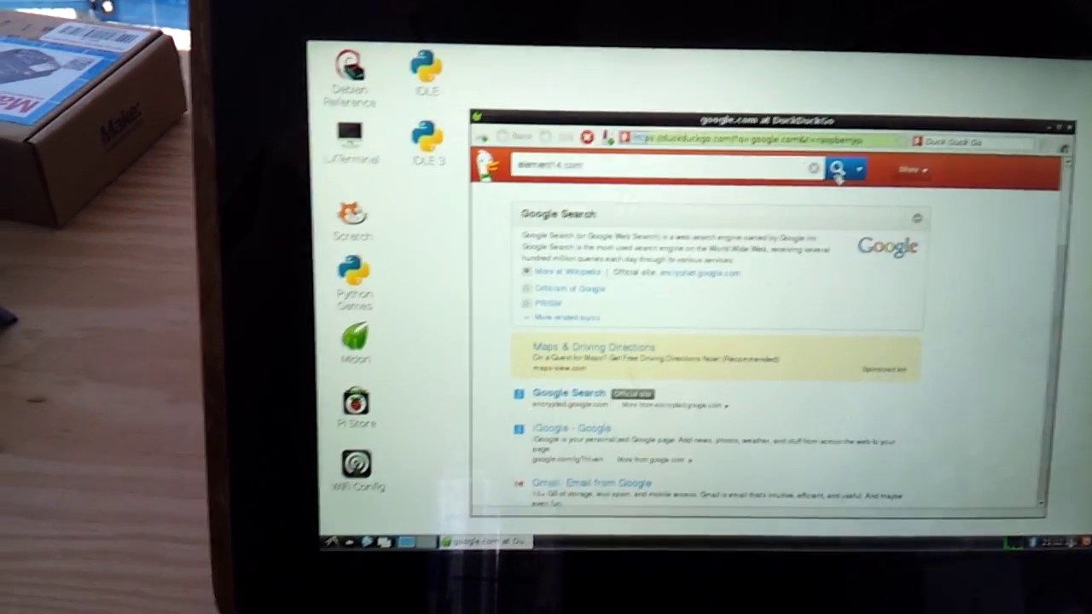
{"action": "left_click", "coordinate": [810, 168]}
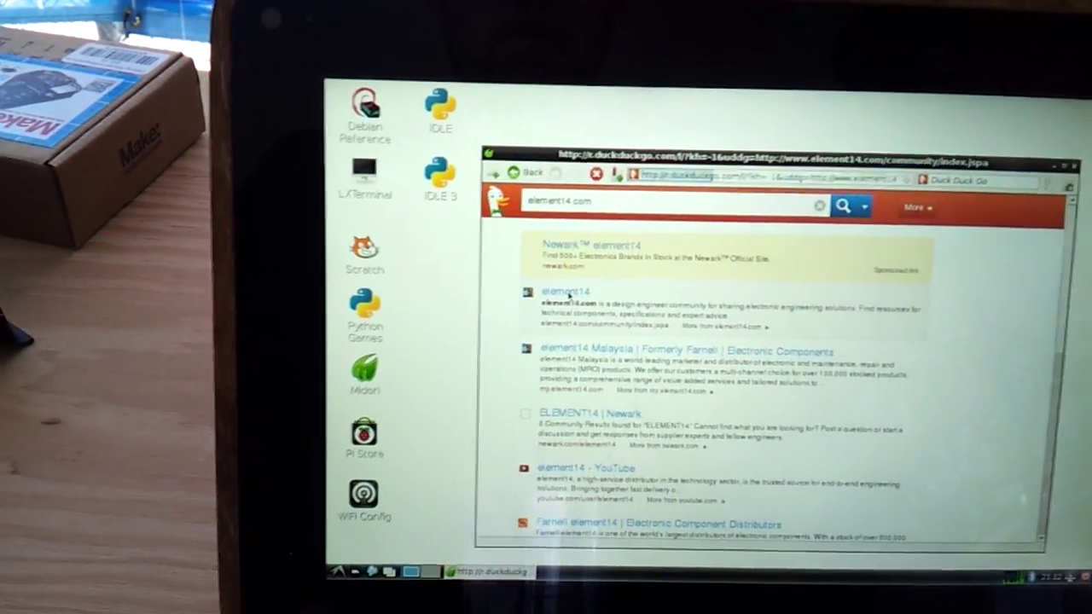
Open the element14 Design Engineer Community result.
{"action": "left_click", "coordinate": [580, 294]}
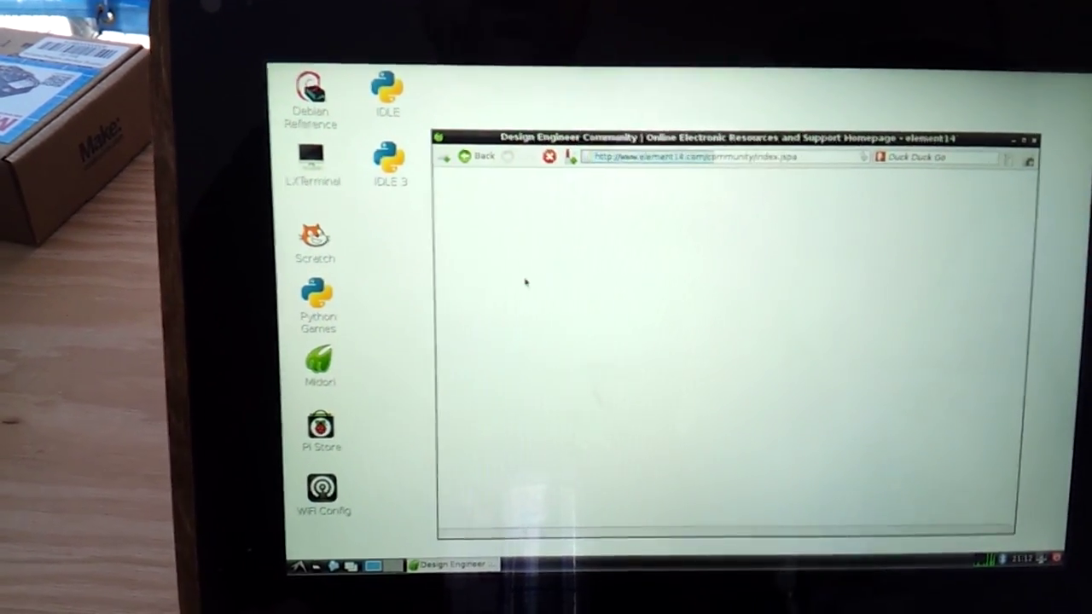